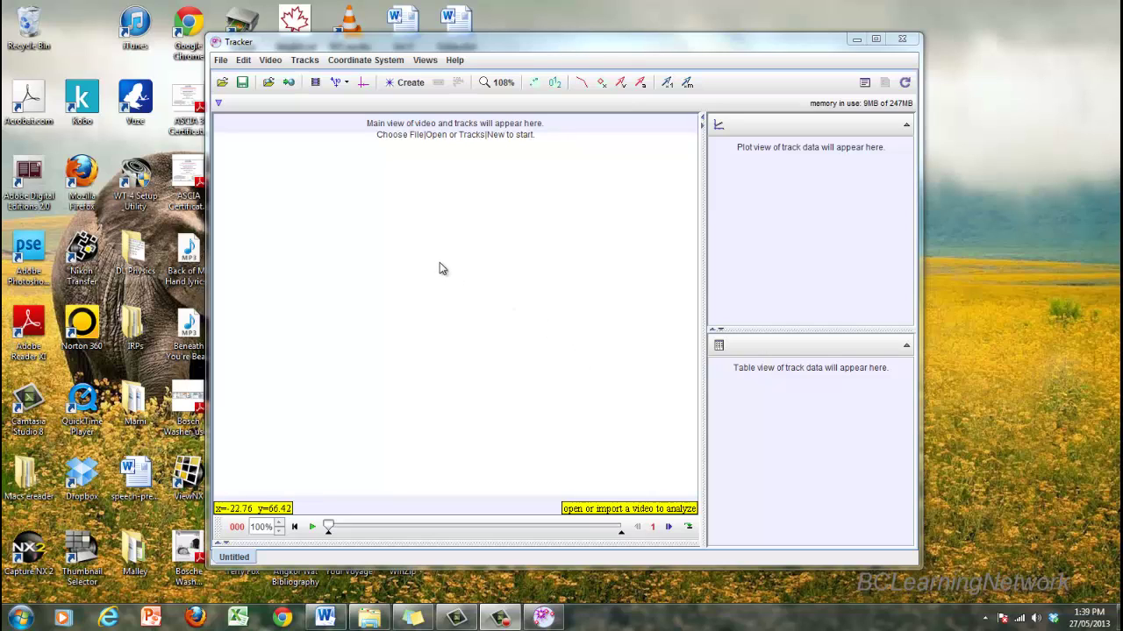
- Open GRAVITY-main.mp4 from the Tracker Labs folder with File > Open File
click(221, 59)
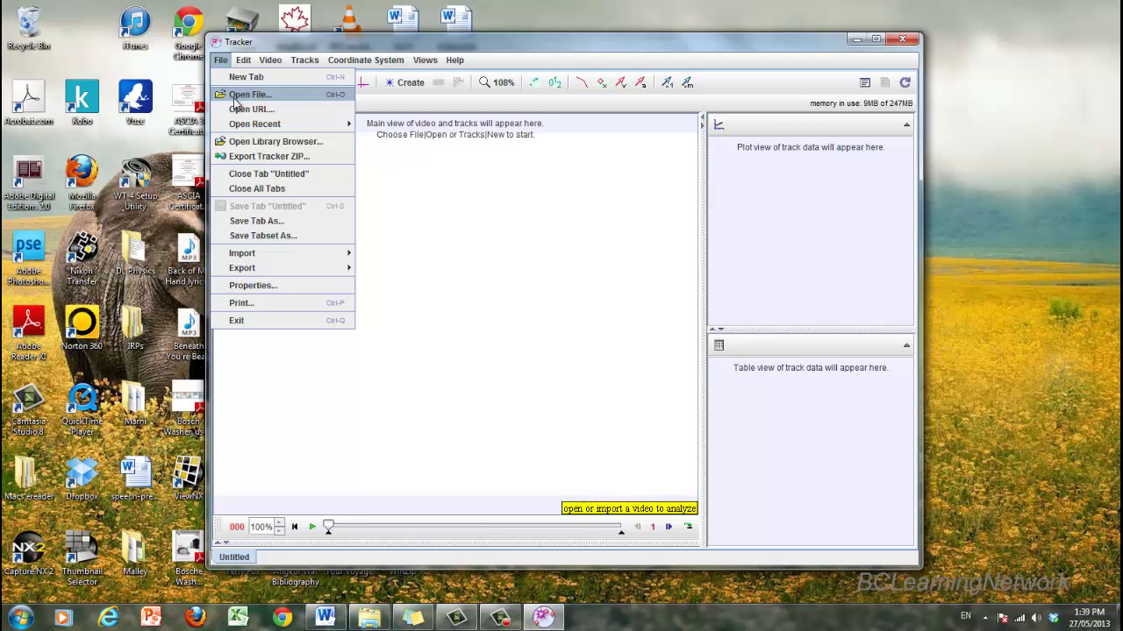
mouse_move(283, 261)
click(249, 94)
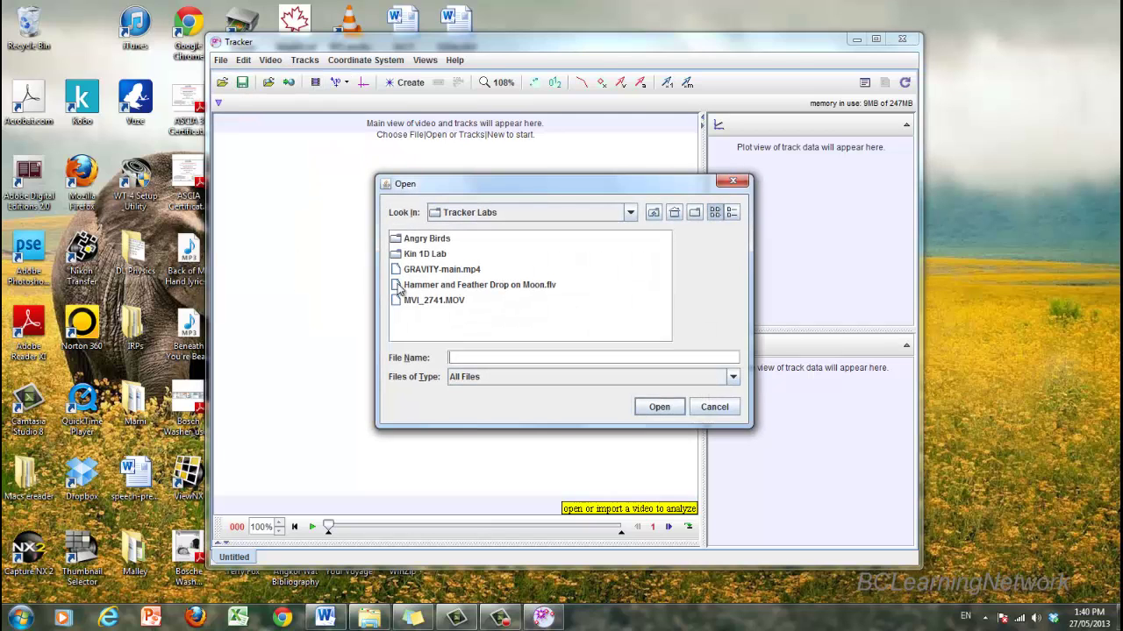
click(629, 213)
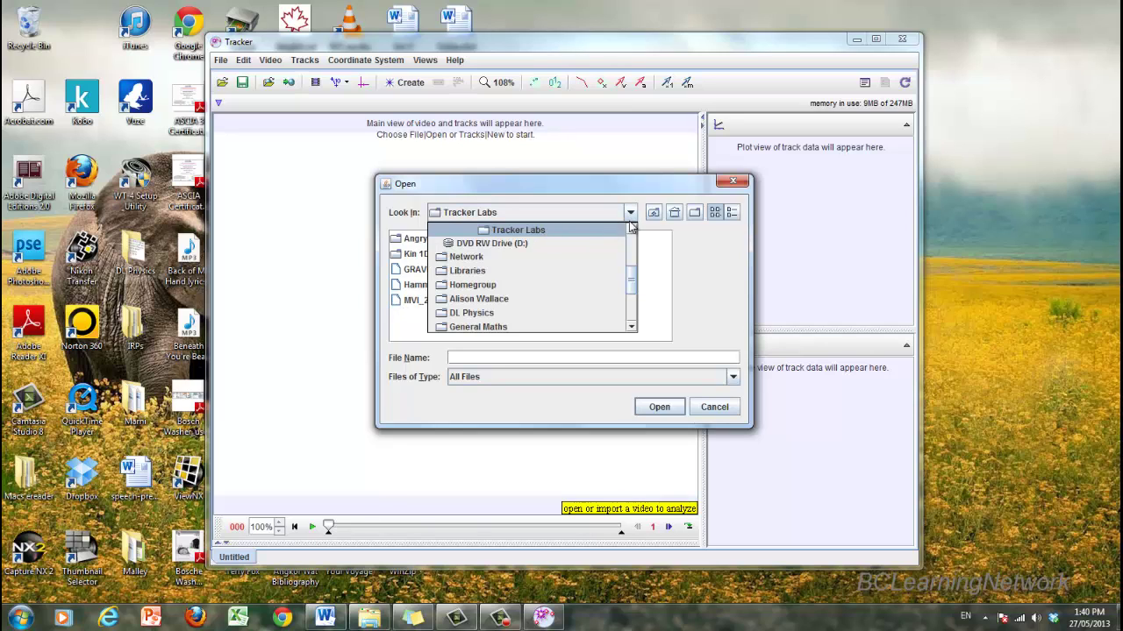
click(561, 214)
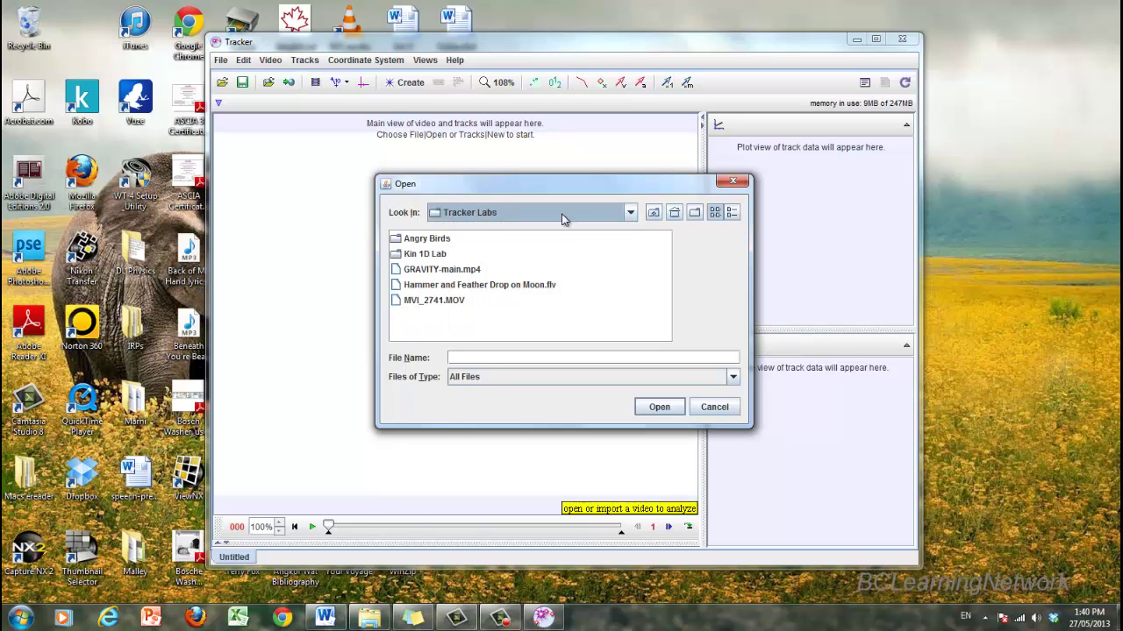
double_click(454, 275)
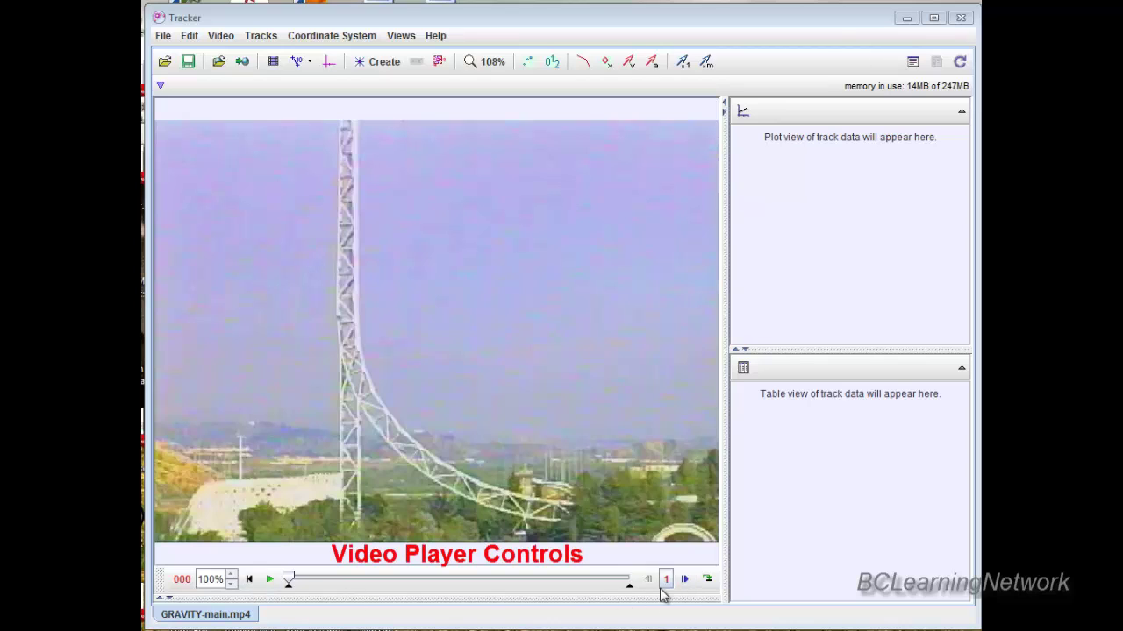
- Play the tower drop video through, then rewind it to frame 000
click(270, 579)
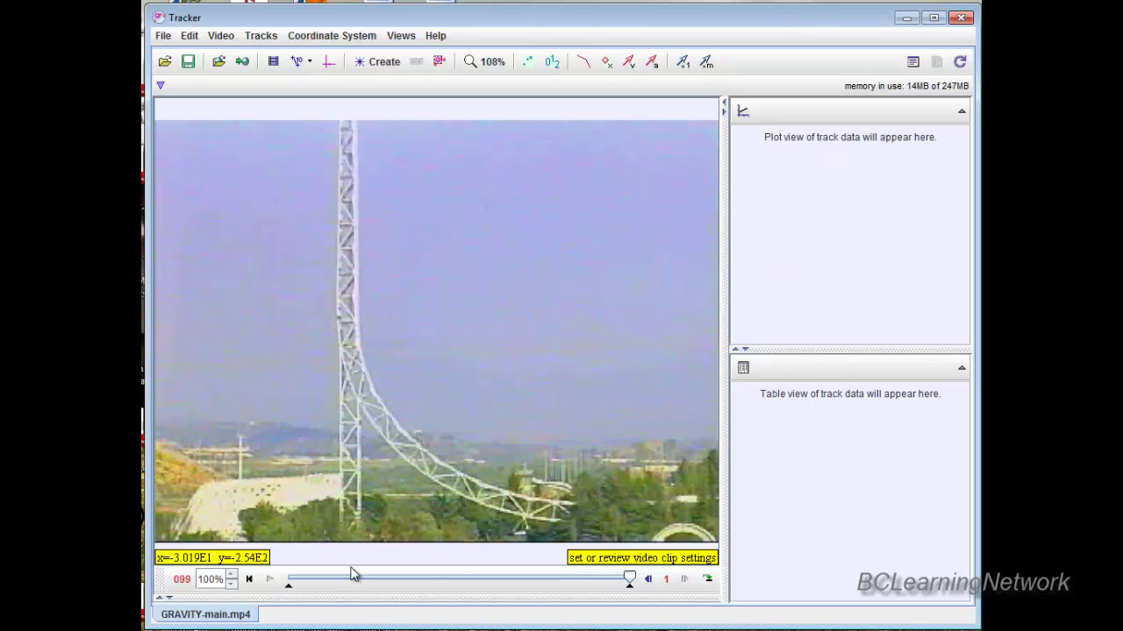
click(250, 579)
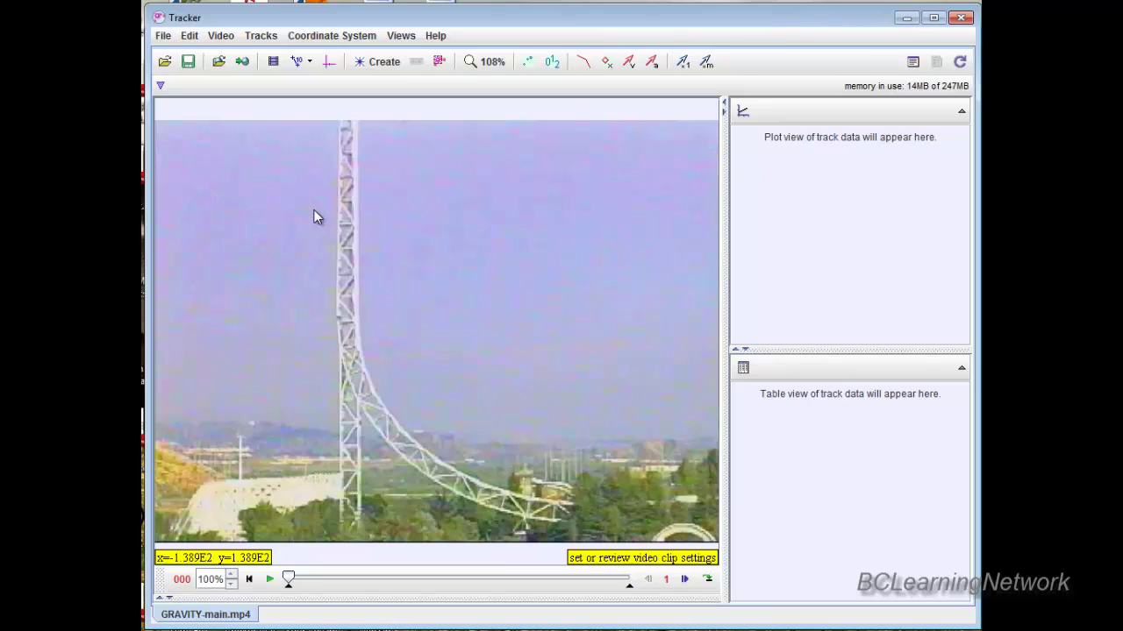
- Add a calibration stick from the tower base to its top and set its length to 102
click(311, 68)
mouse_move(310, 85)
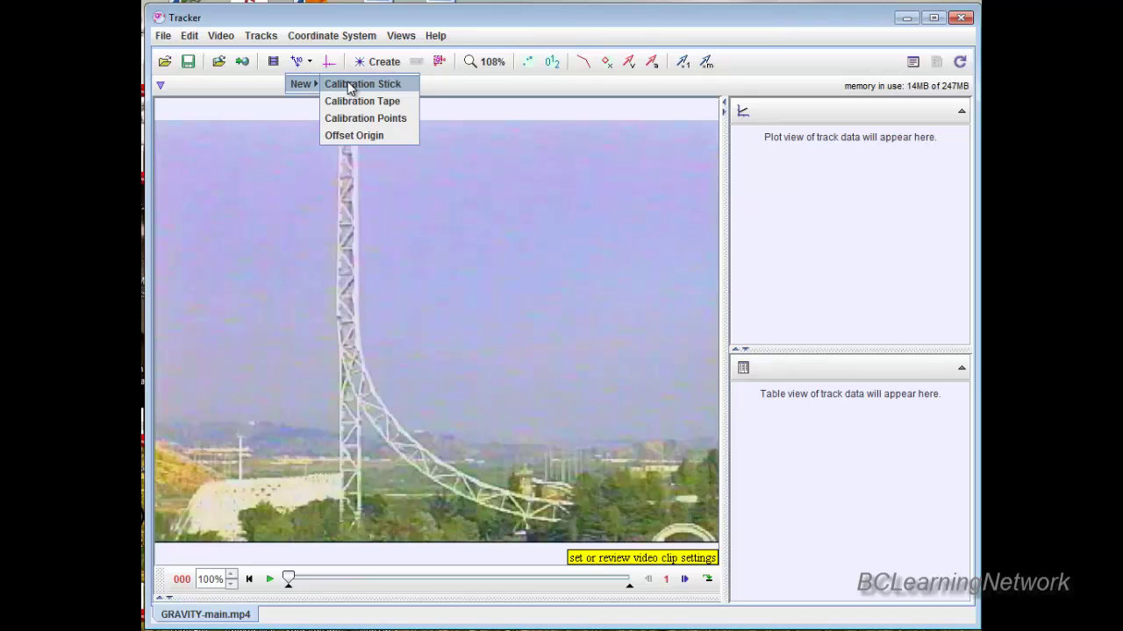
click(350, 84)
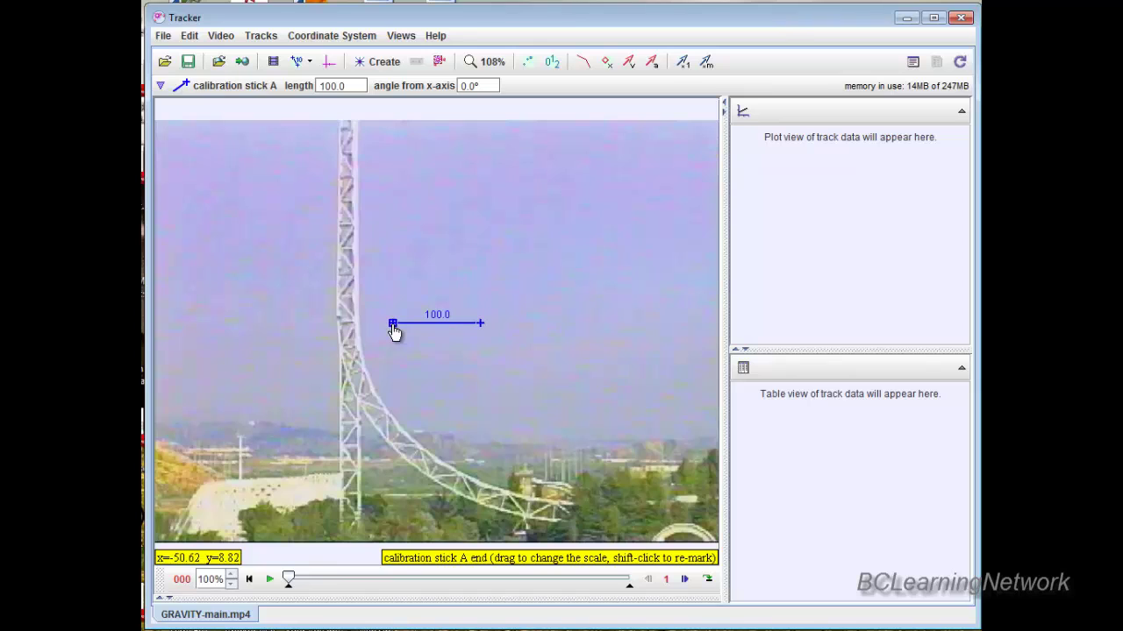
drag(391, 321, 346, 542)
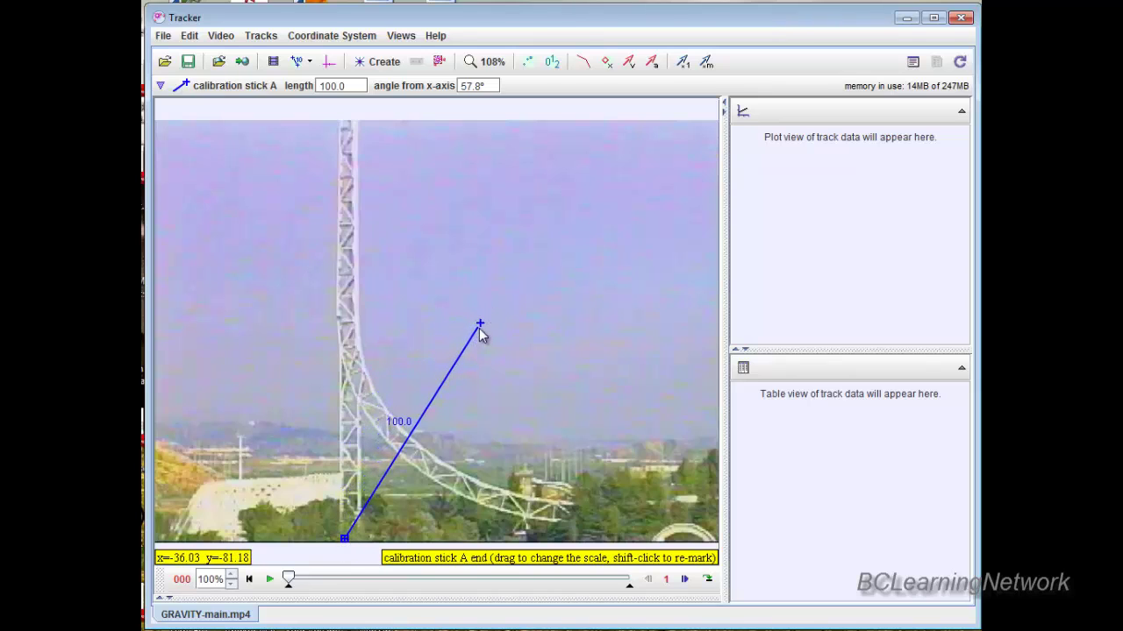
drag(479, 323, 343, 126)
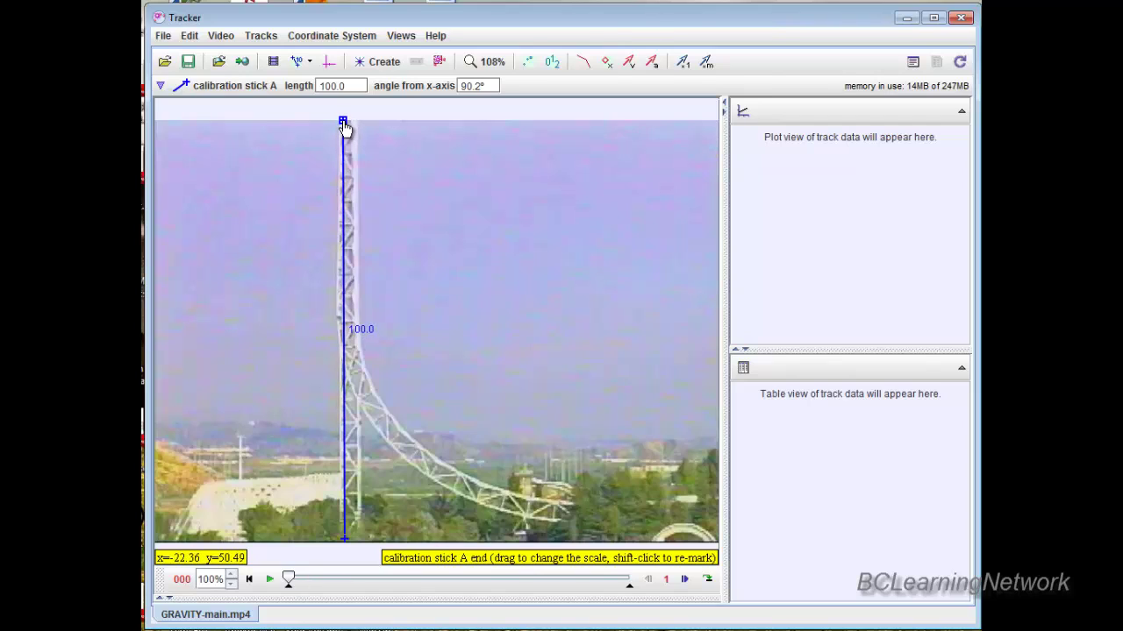
click(363, 330)
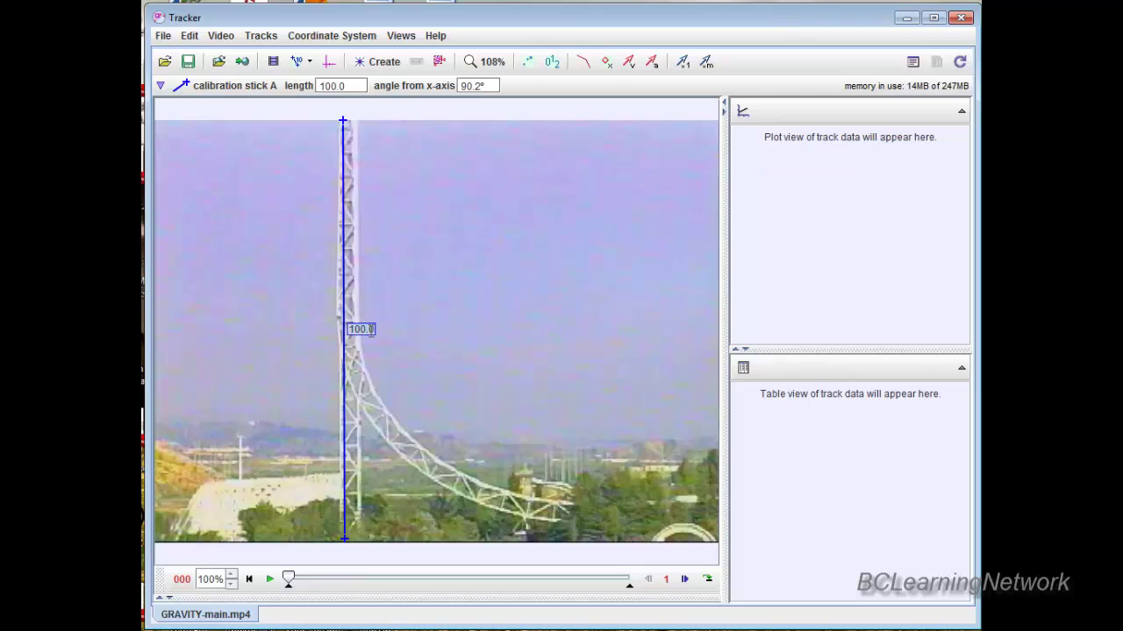
text(102)
key(Return)
- Advance GRAVITY-main.mp4 to frame 020 using the slider and one forward step
mouse_move(292, 583)
mouse_down()
mouse_move(383, 579)
mouse_move(353, 581)
mouse_up()
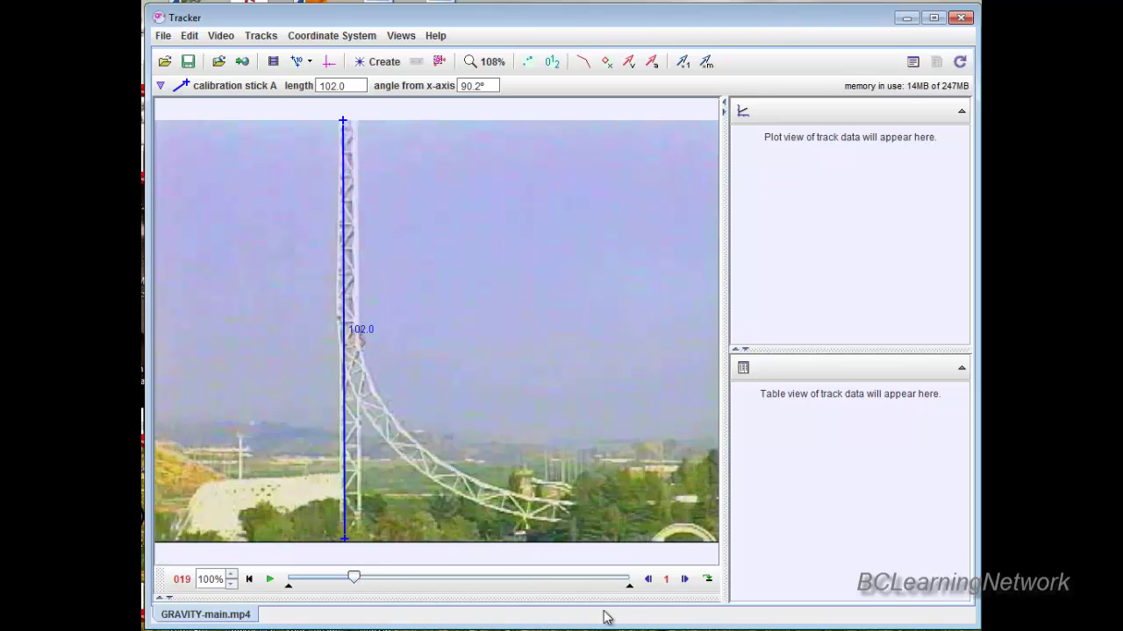
click(686, 581)
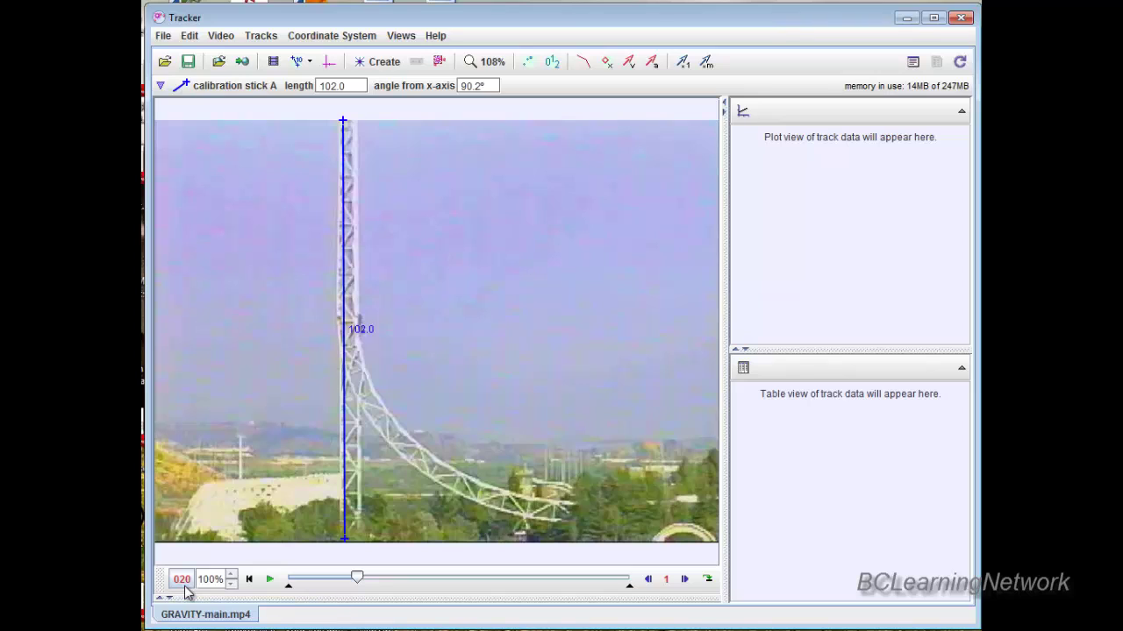
- Set the clip's start frame to 20 and end frame to 80, then return to the start
right_click(359, 583)
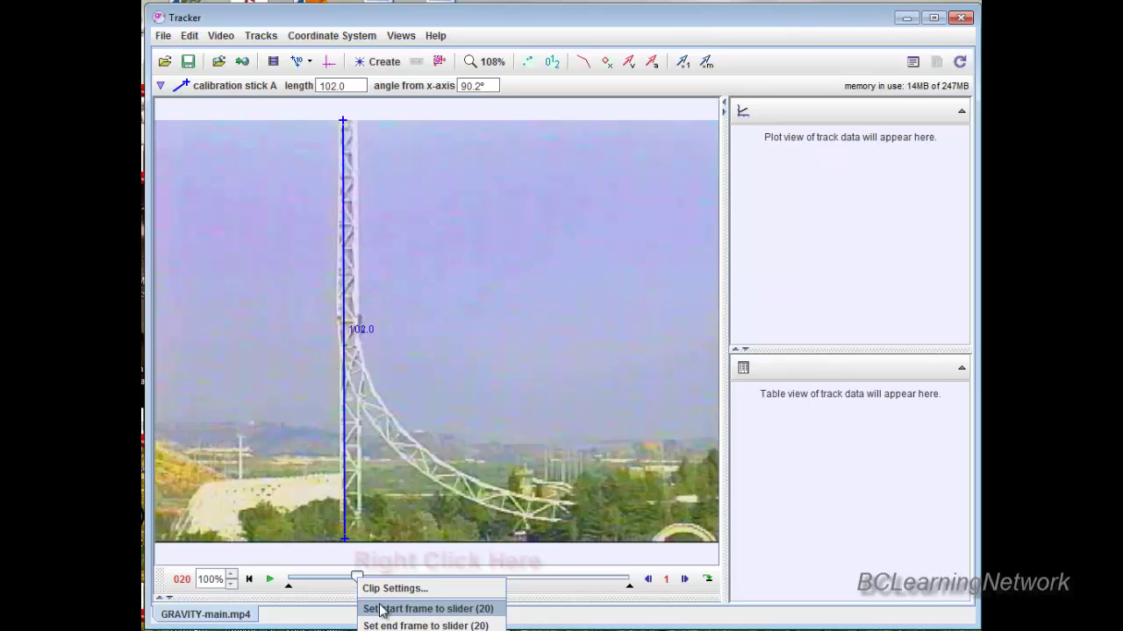
click(381, 611)
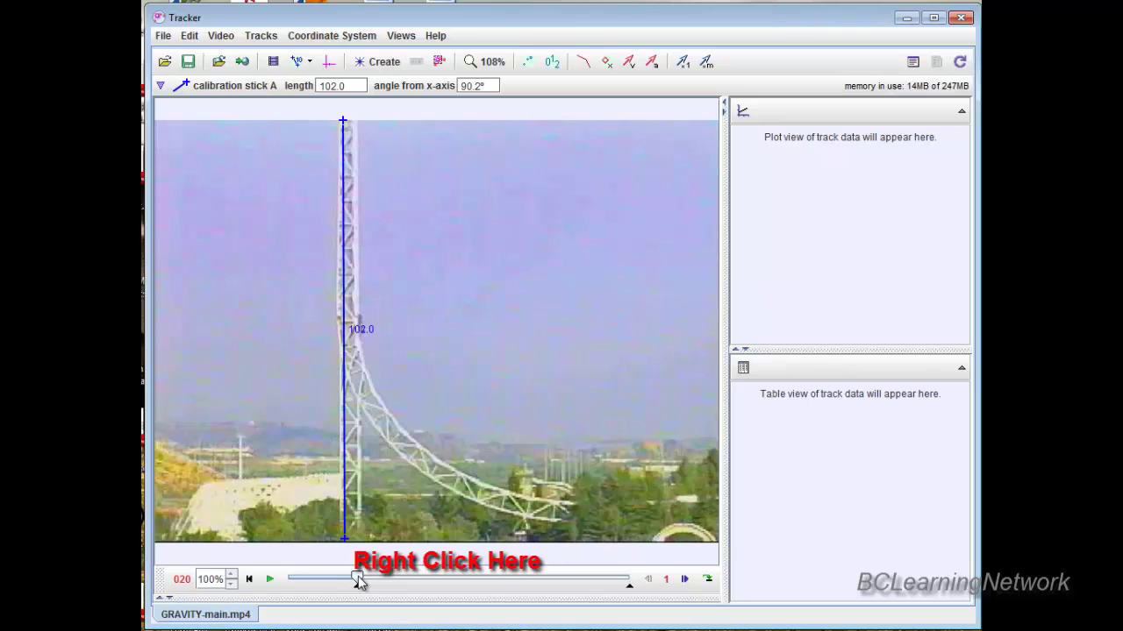
drag(359, 581, 438, 585)
drag(455, 587, 566, 589)
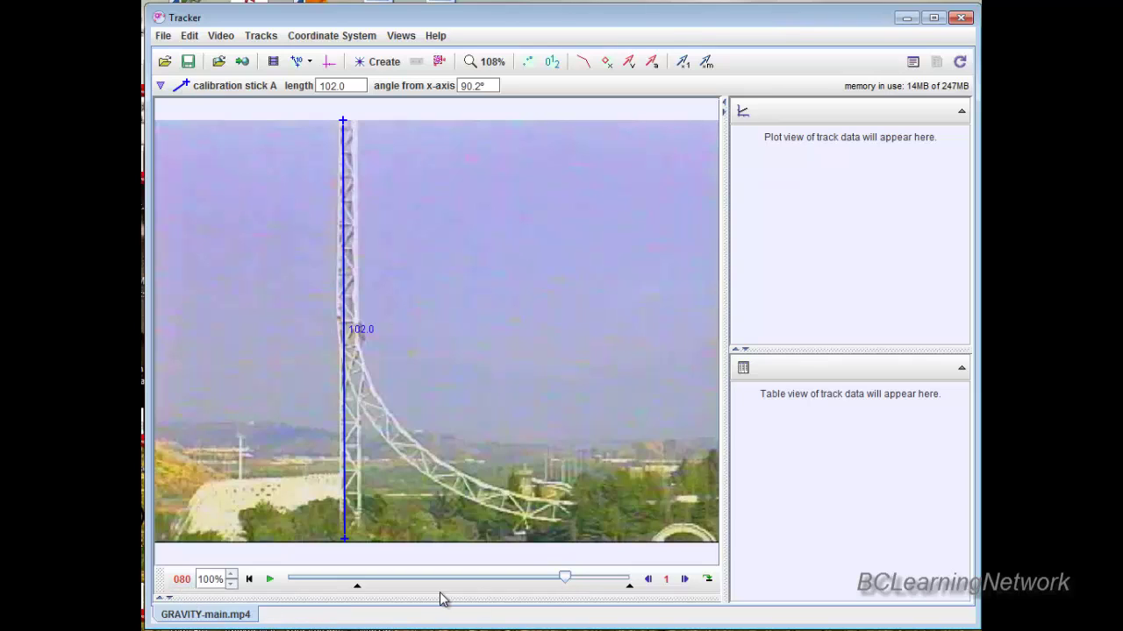
right_click(566, 580)
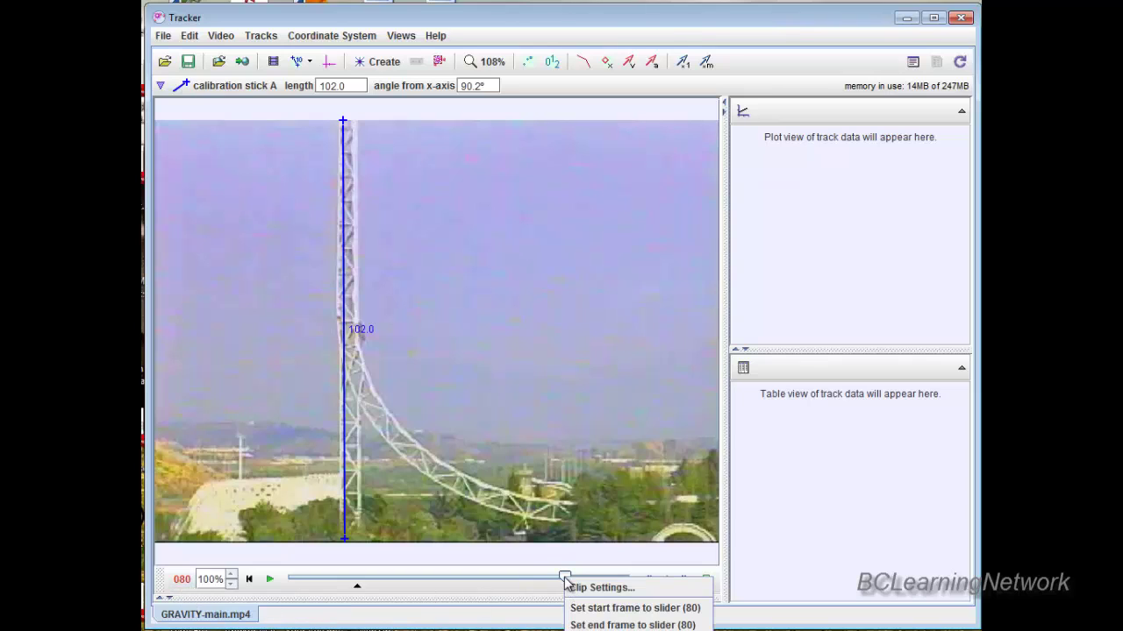
click(601, 625)
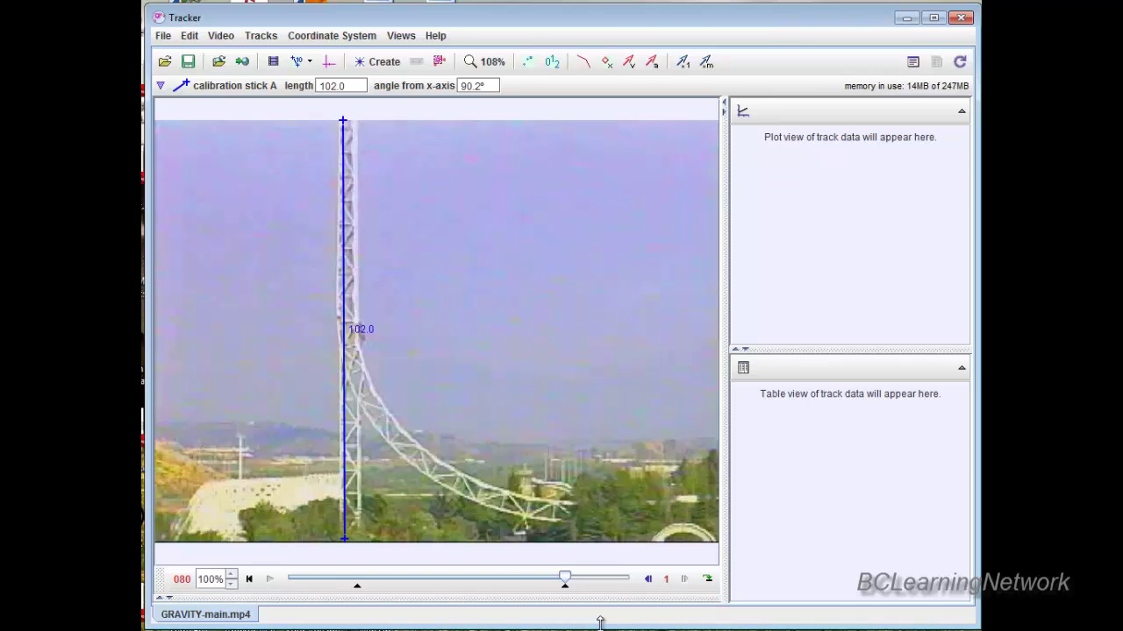
click(250, 579)
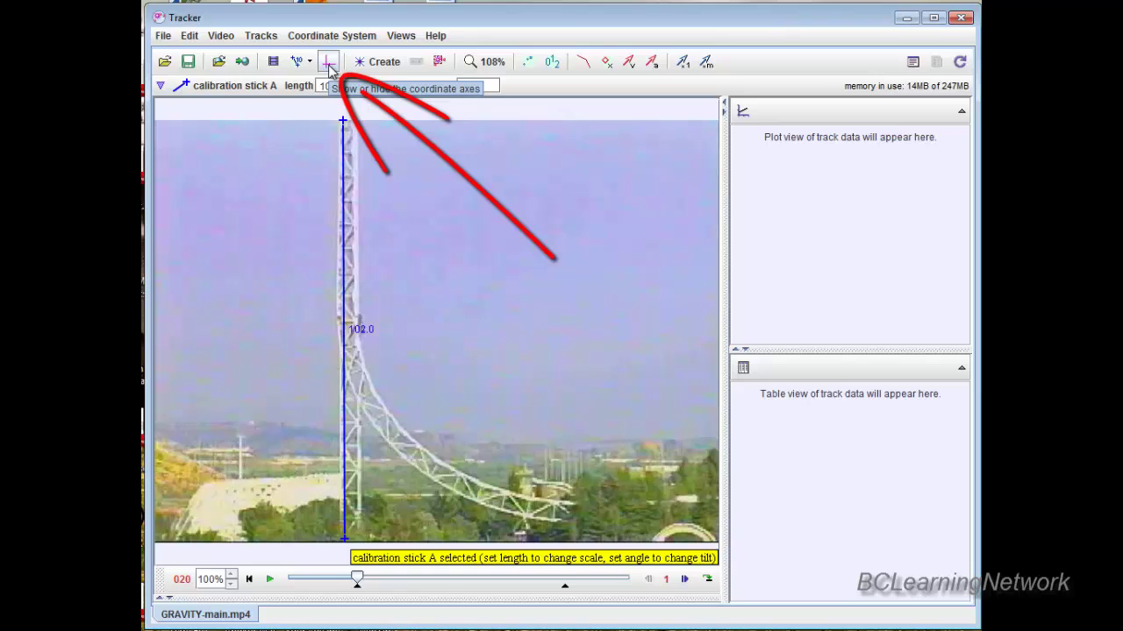
- Place the axes origin on the cart at the tower, tilt the axes 0.7°, then hide them
click(330, 66)
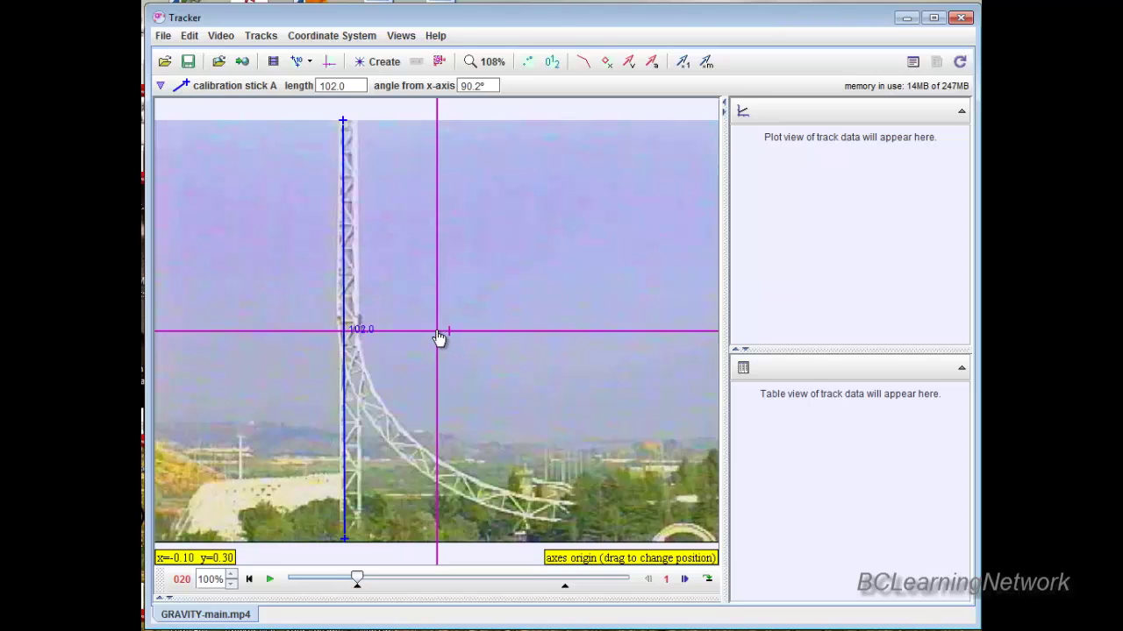
drag(438, 338, 494, 359)
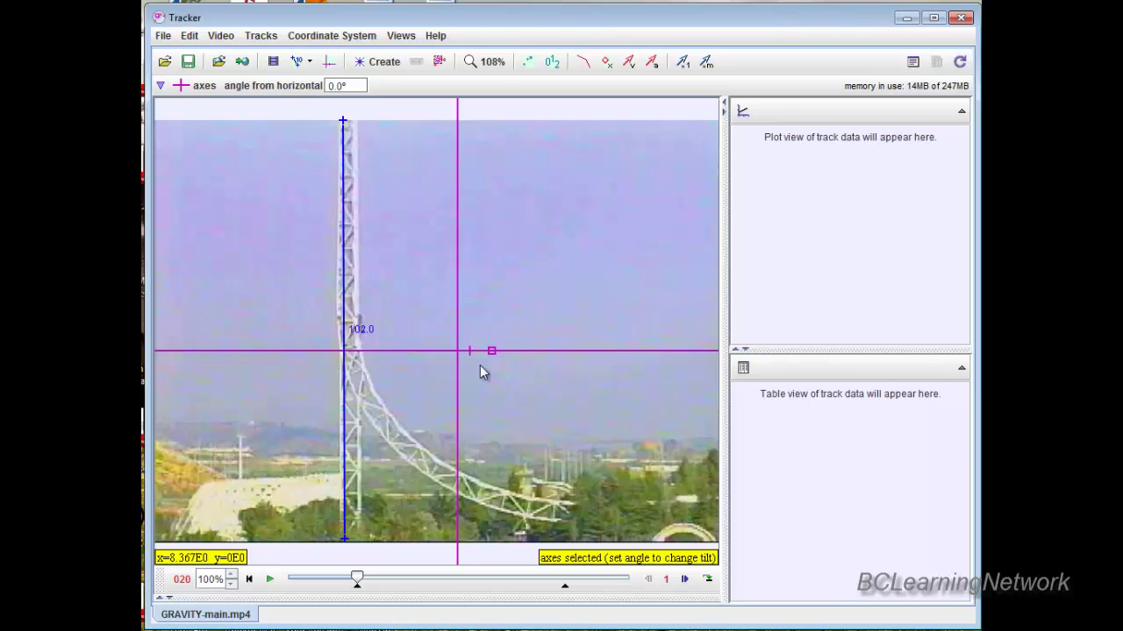
drag(460, 358, 360, 334)
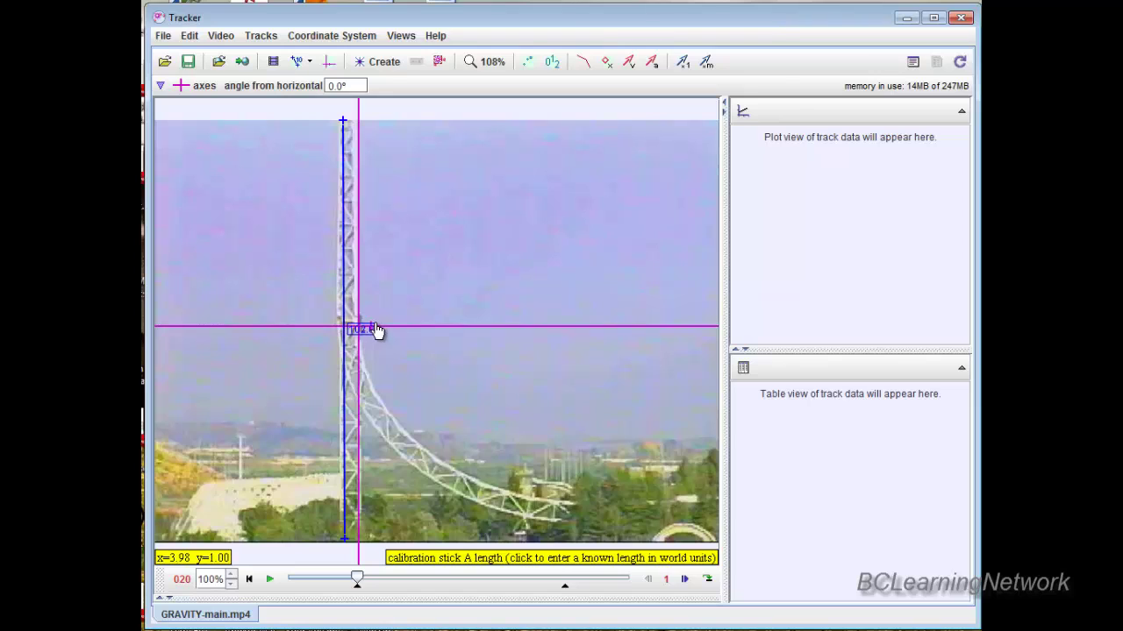
drag(418, 333, 424, 334)
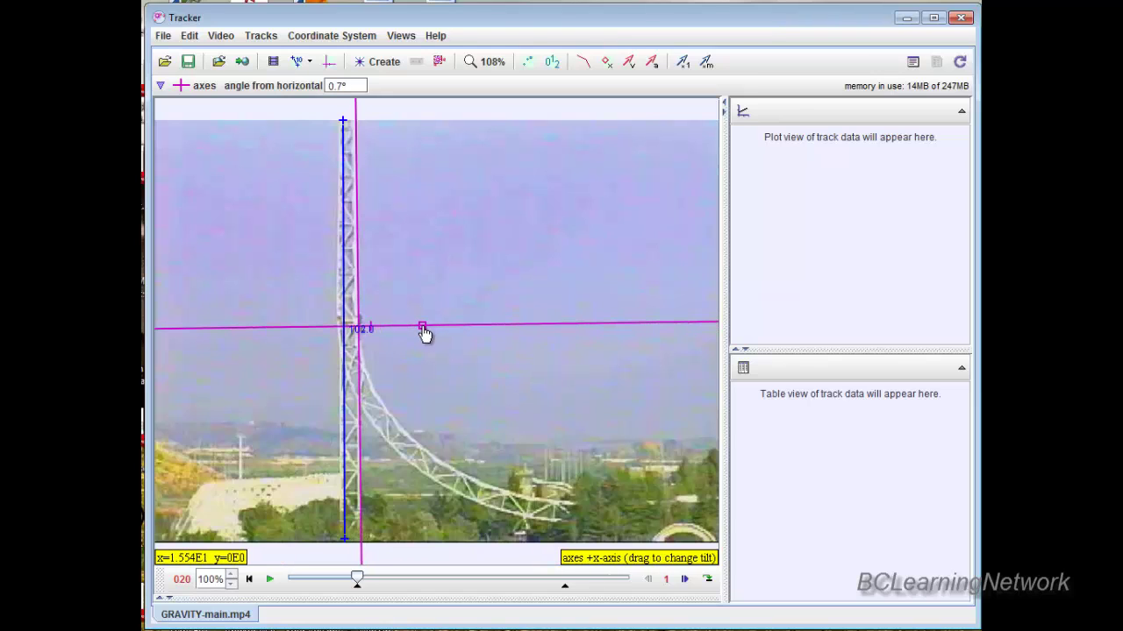
click(354, 325)
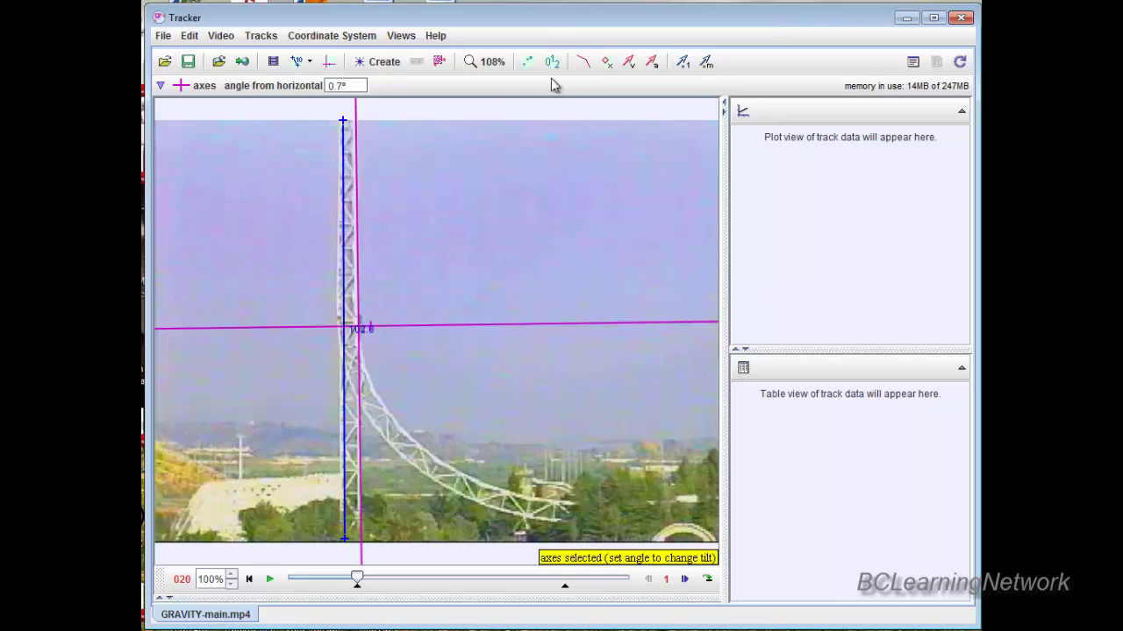
click(331, 63)
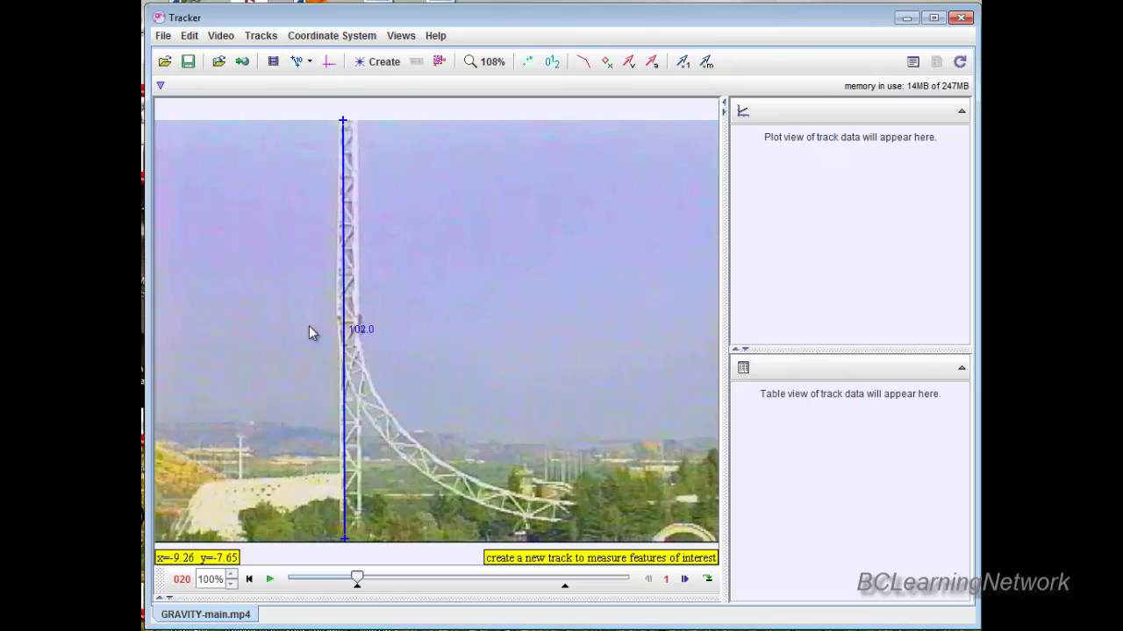
- Toggle the 102.0 calibration stick off, on, and off again so it ends hidden
click(295, 68)
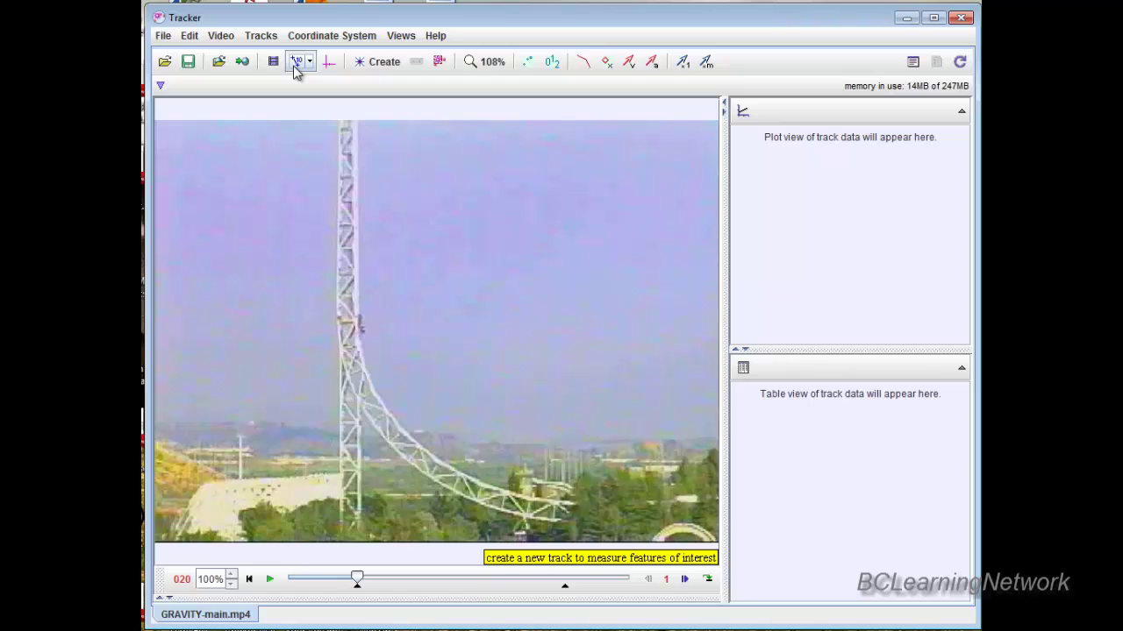
click(295, 68)
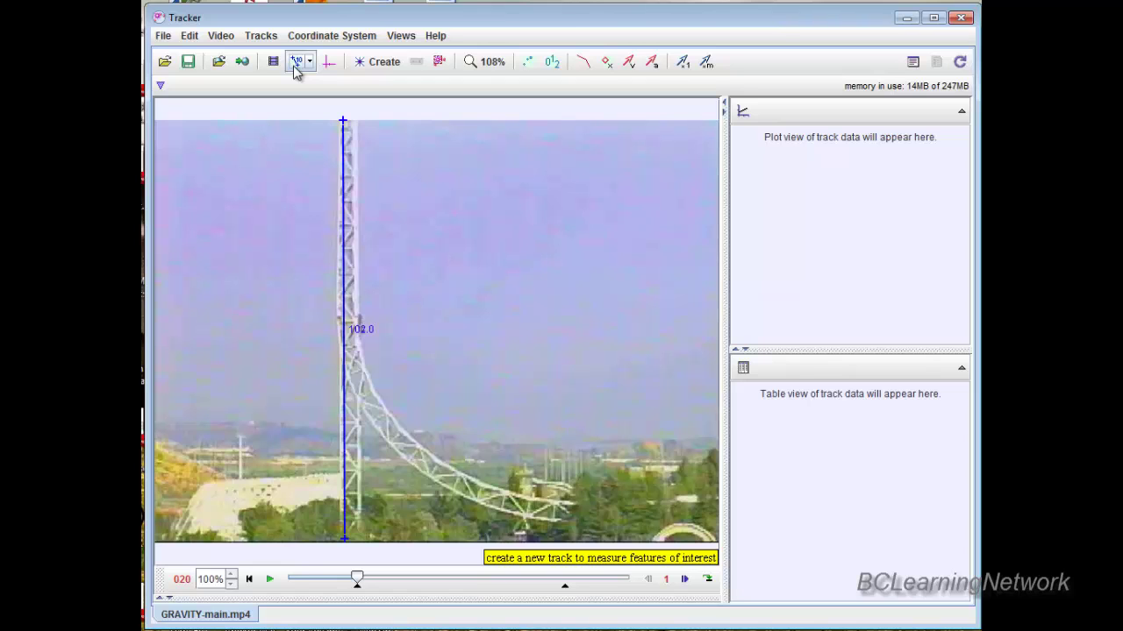
click(296, 69)
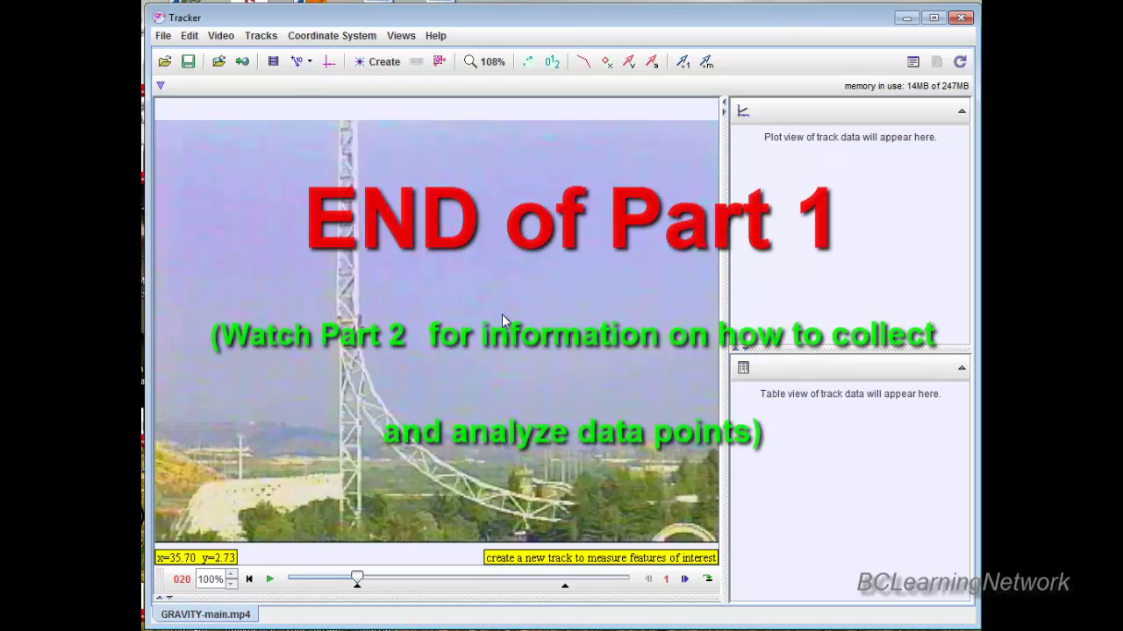